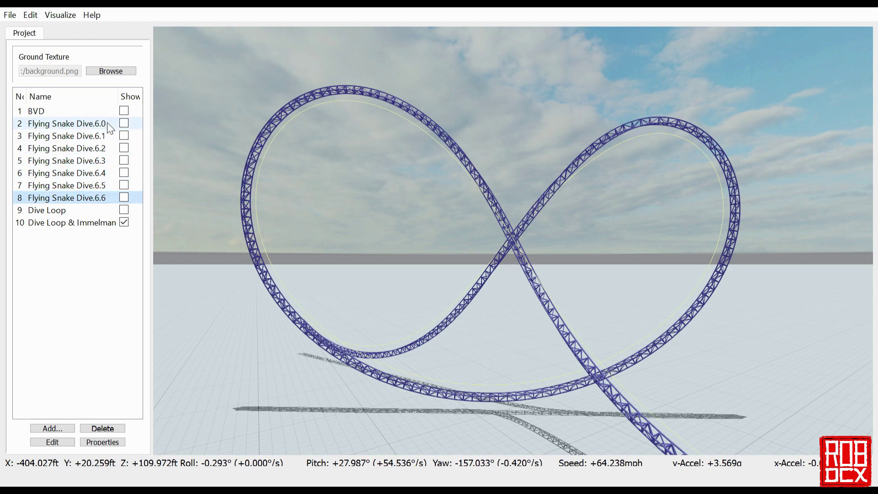
Briefly preview Flying Snake Dive.6.6, then edit Dive Loop & Immelman, showing Dive Loop graphs over 34–46 s.
click(123, 198)
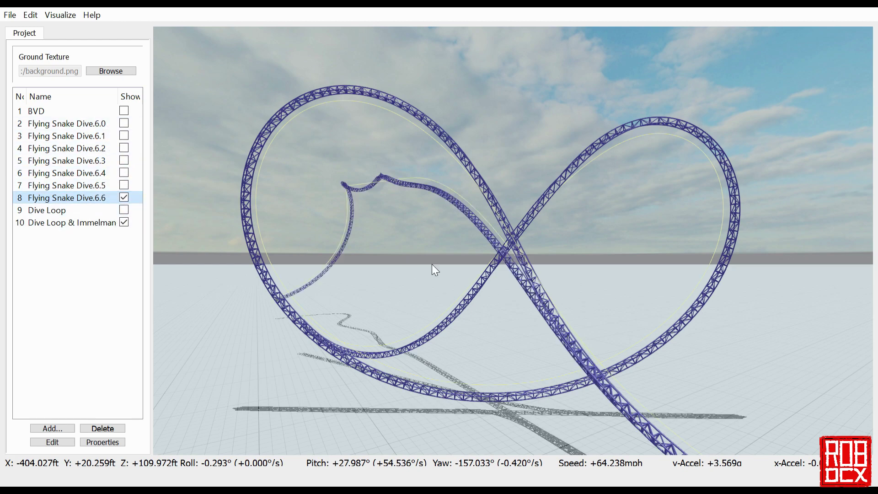
click(124, 198)
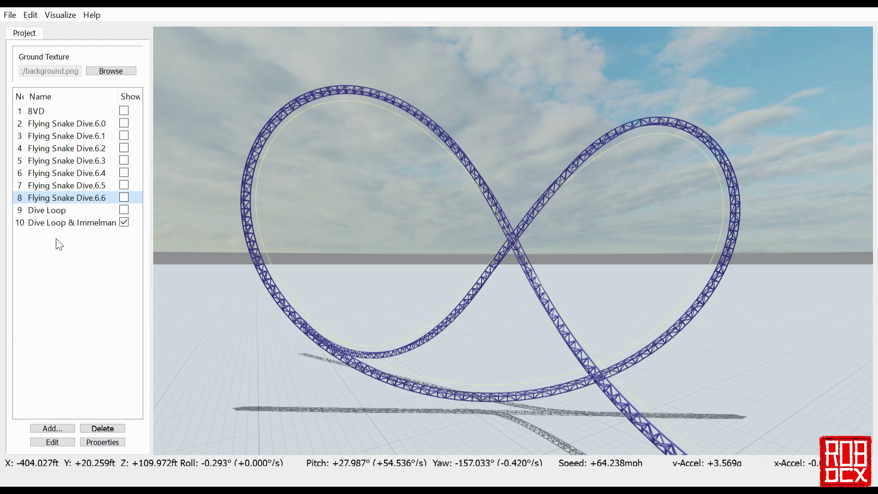
click(70, 224)
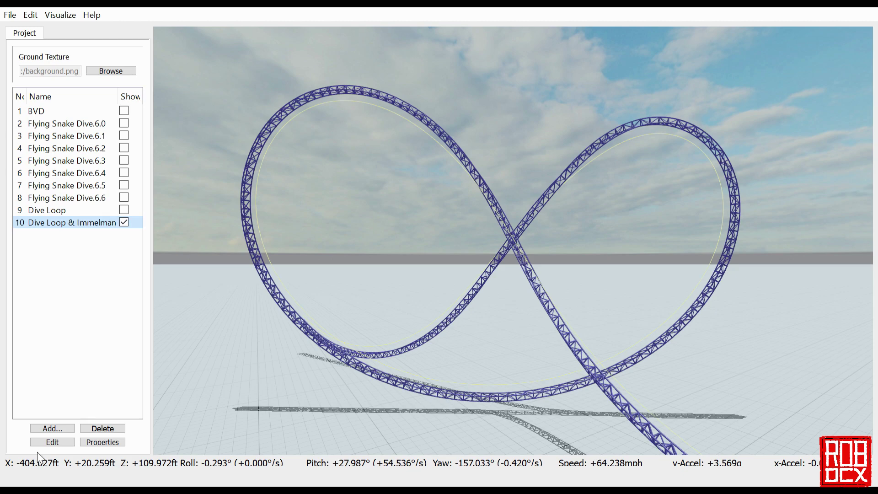
click(52, 441)
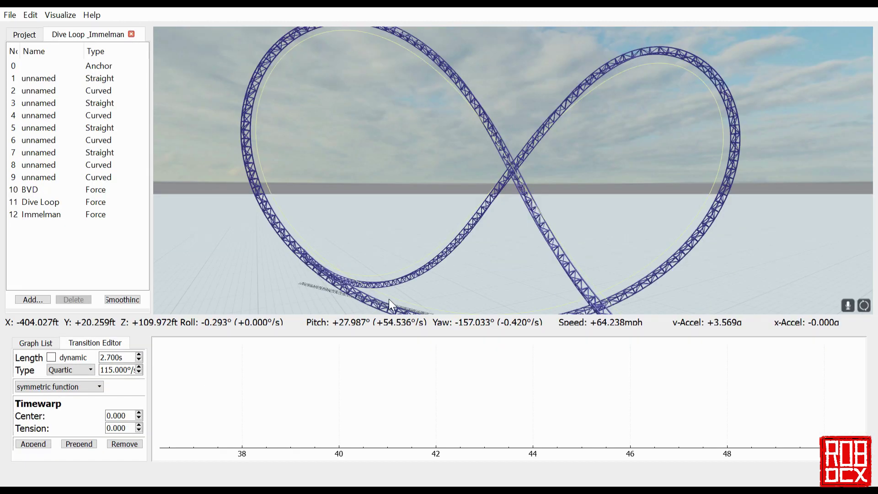
click(105, 199)
drag(374, 391, 486, 403)
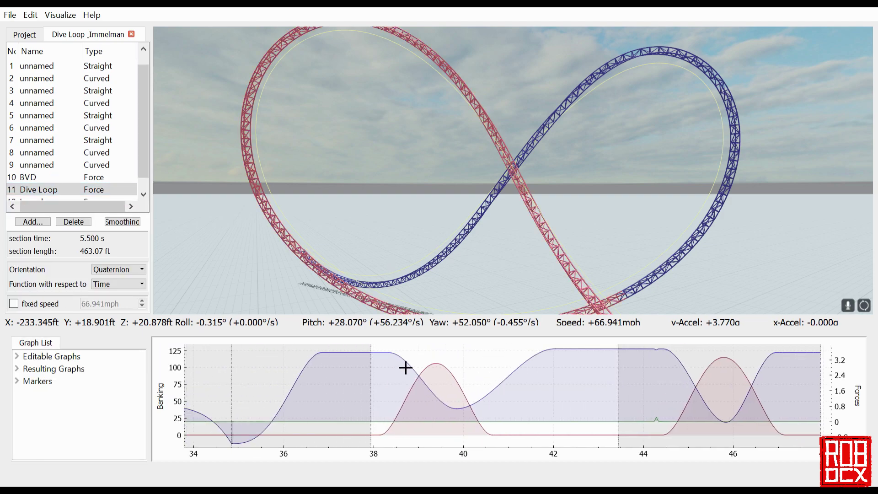
Inspect the 38–40 s and 40–42 s banking transitions, then open the red 38–40 s hump (Quartic, 2.500s, 106.000°/s).
click(451, 414)
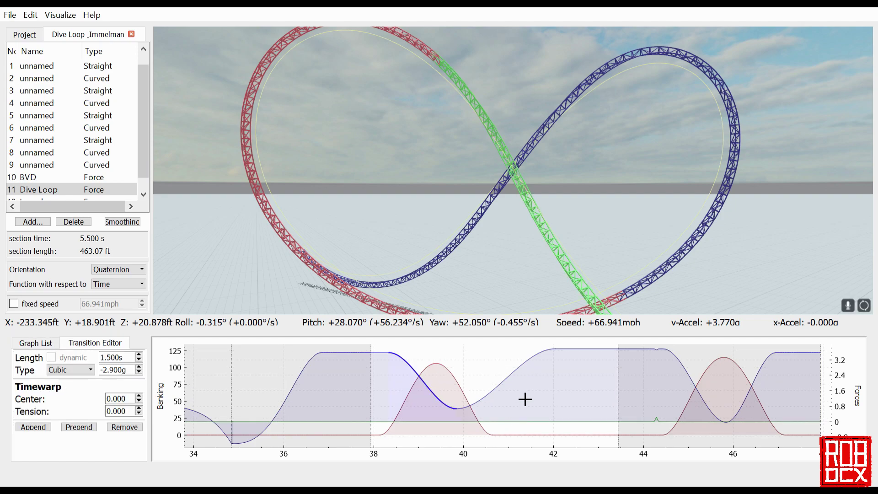
scroll(471, 227, down, 3)
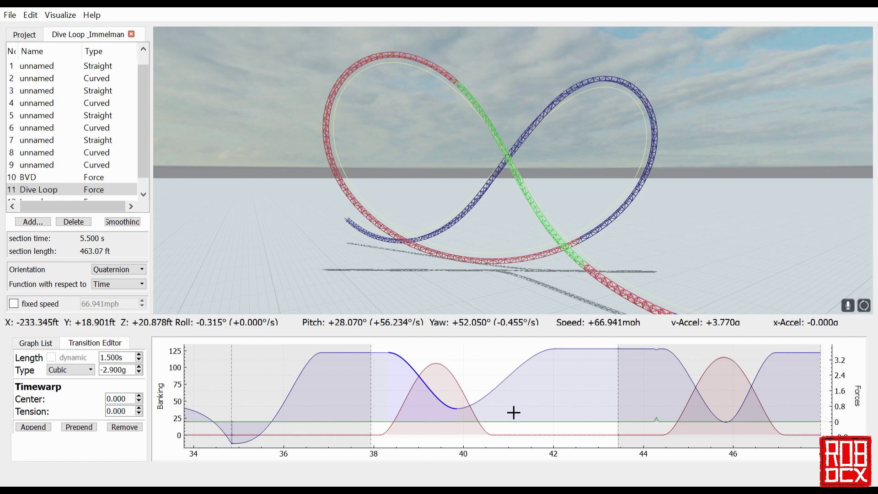
click(497, 405)
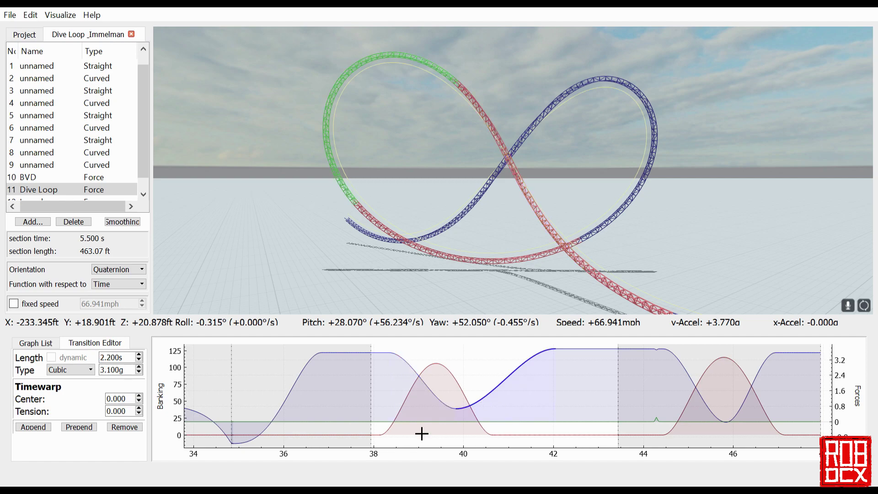
click(430, 417)
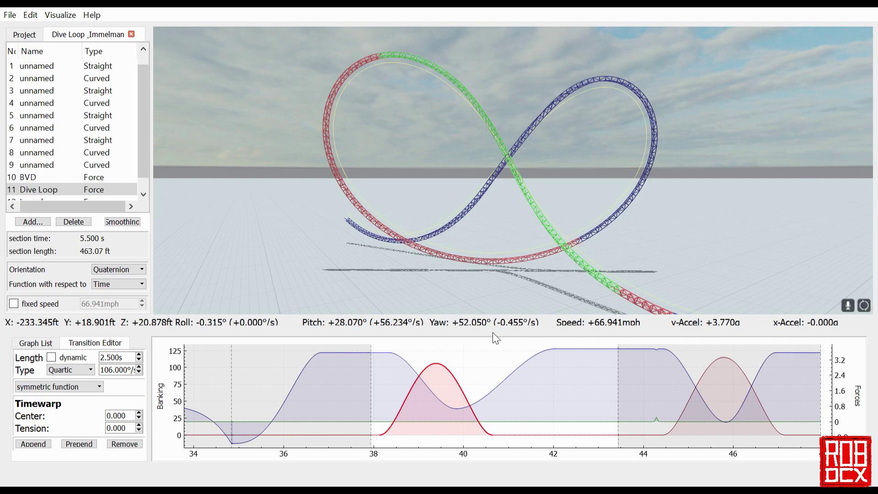
scroll(92, 176, down, 1)
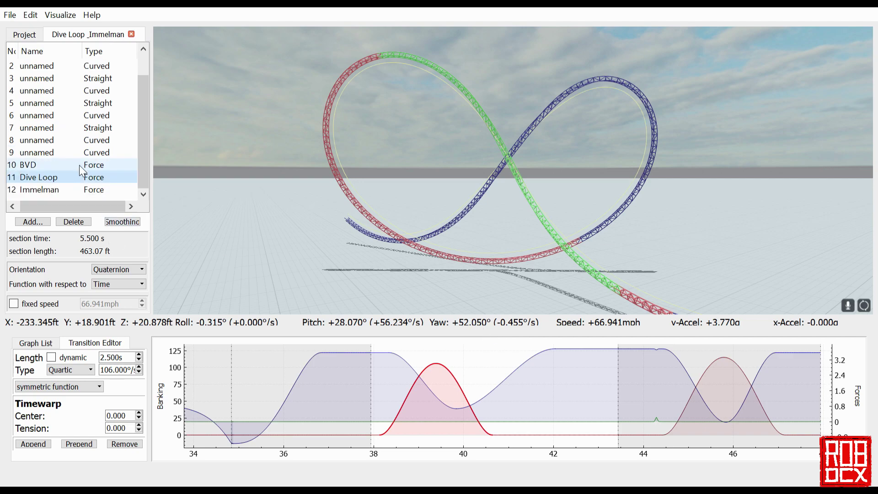
click(93, 189)
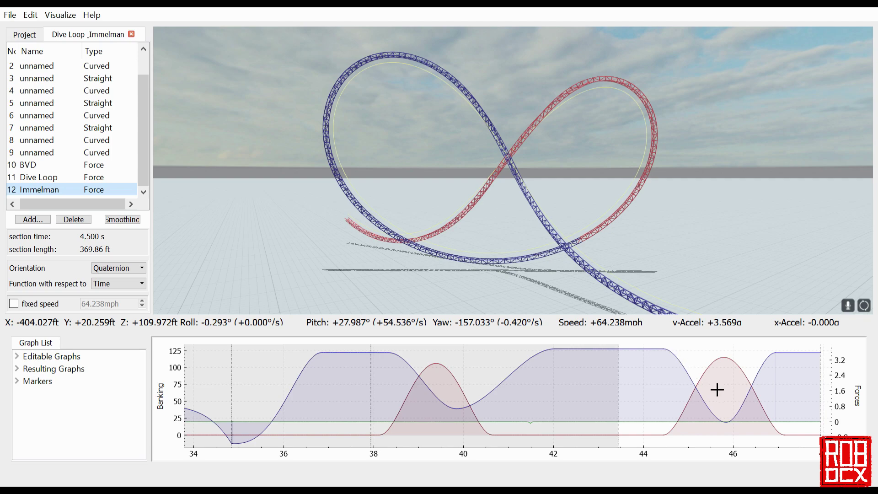
click(645, 358)
click(696, 385)
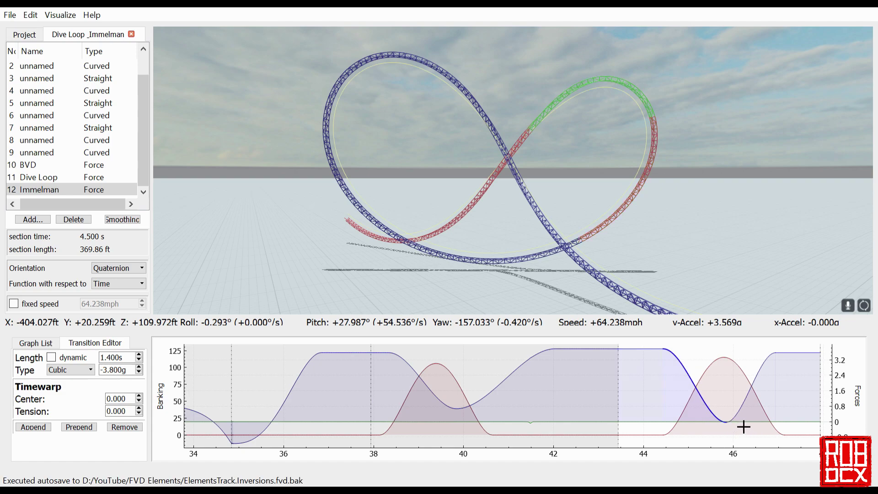
click(734, 368)
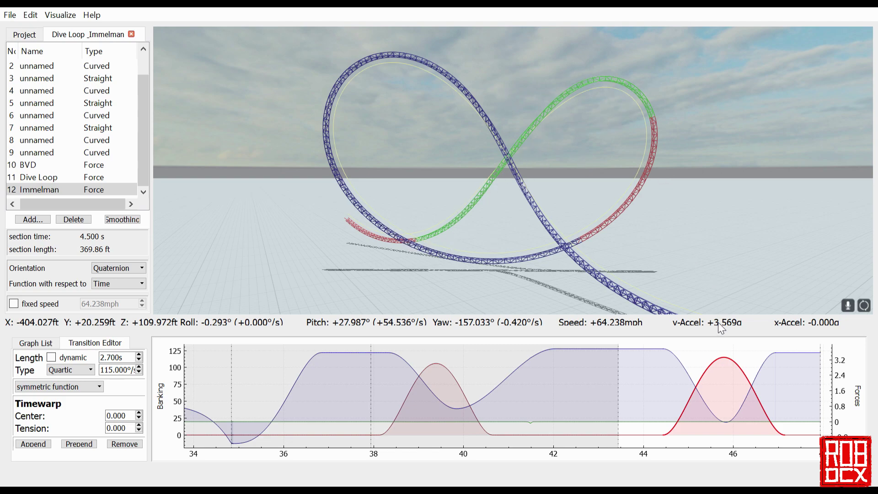
click(647, 446)
drag(101, 357, 114, 358)
text(0.8)
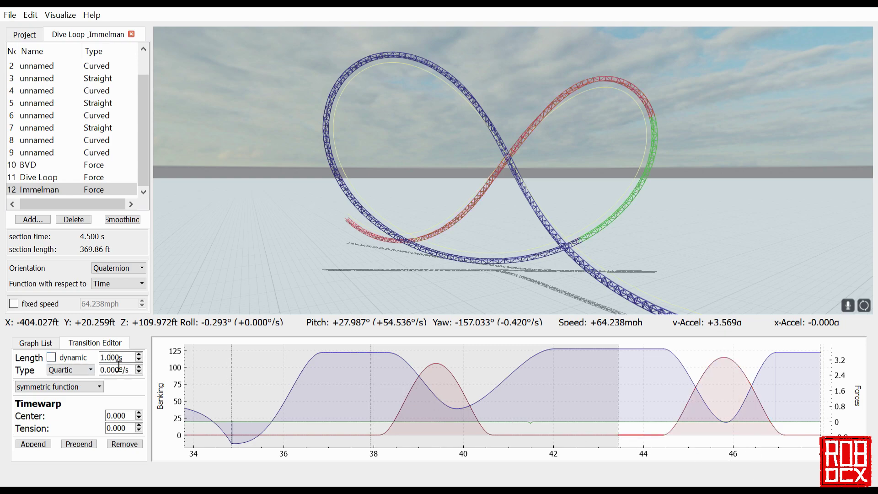
key(Down)
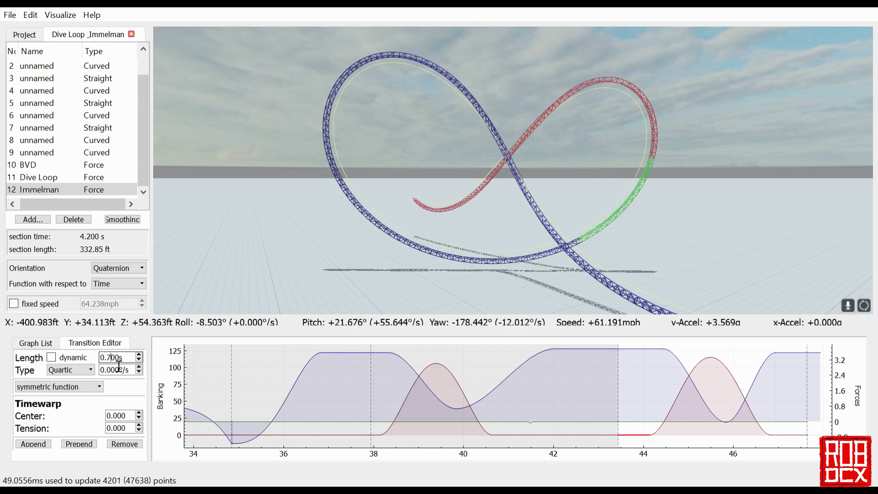
key(Up)
key(Up)
key(Up)
key(Up)
key(Up)
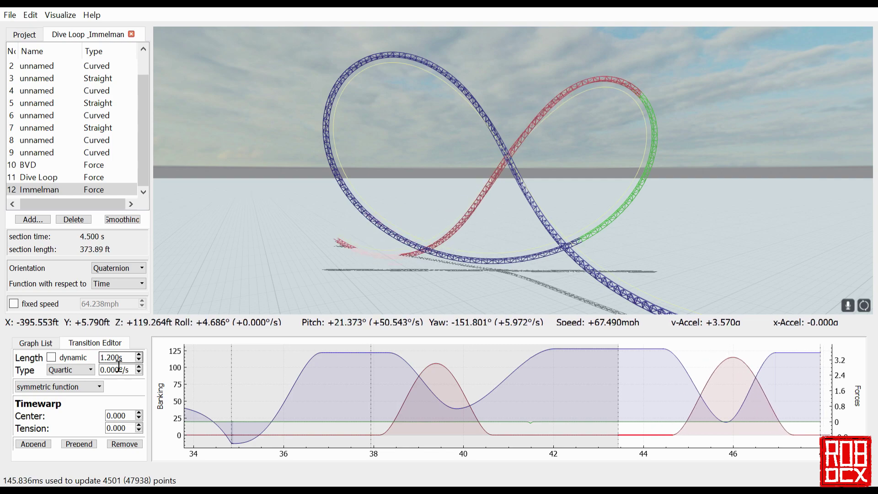
key(Down)
key(Down)
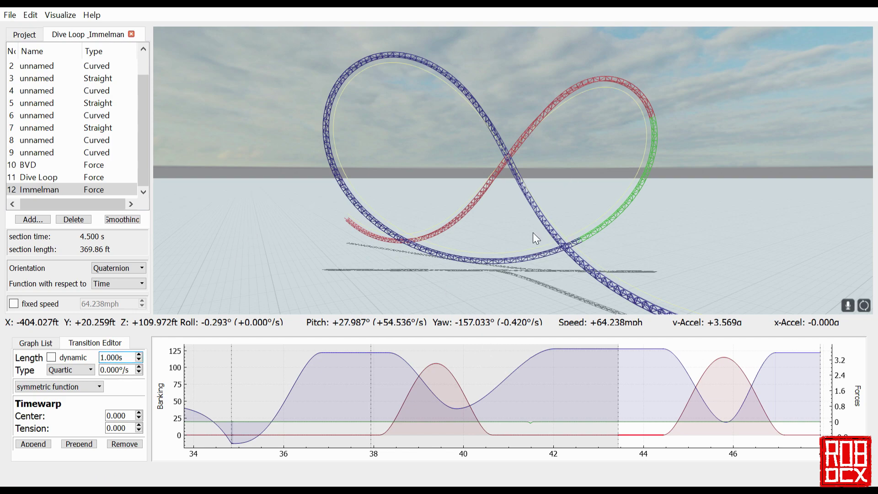
click(38, 177)
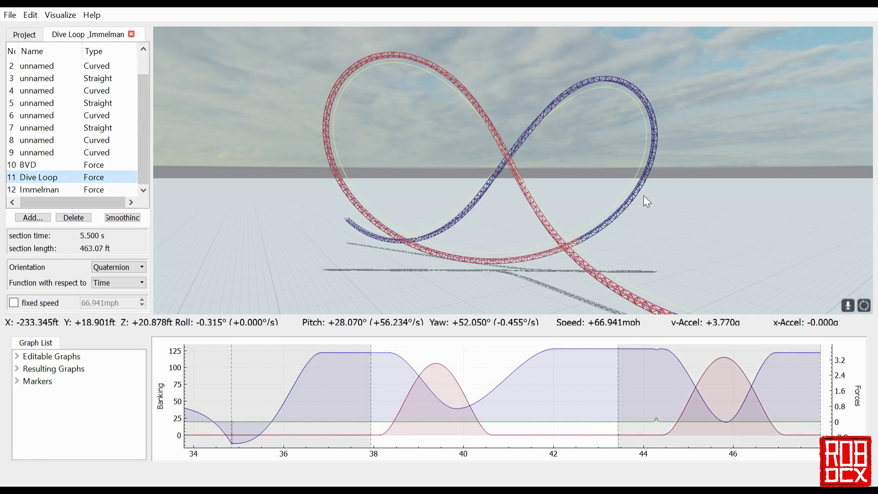
click(645, 201)
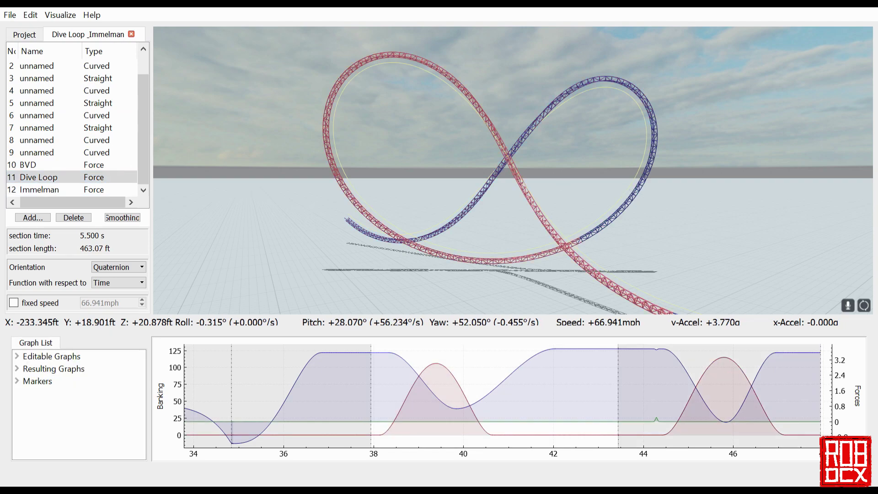
key(p)
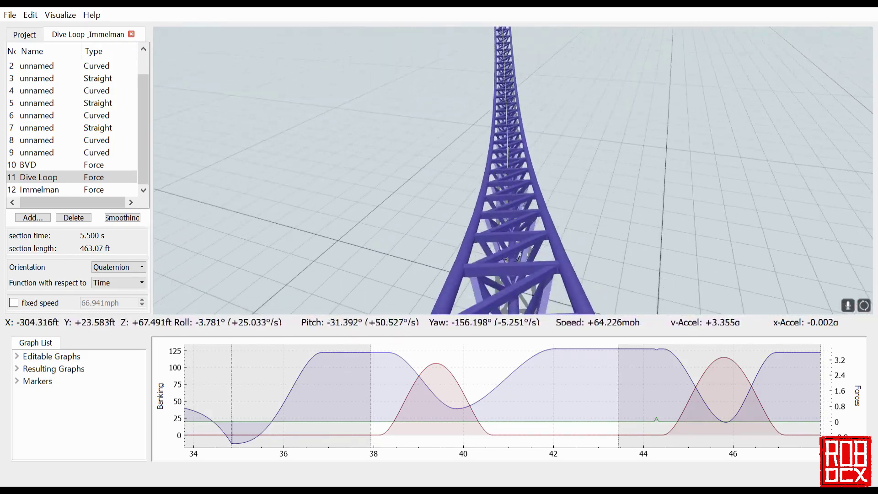
key(p)
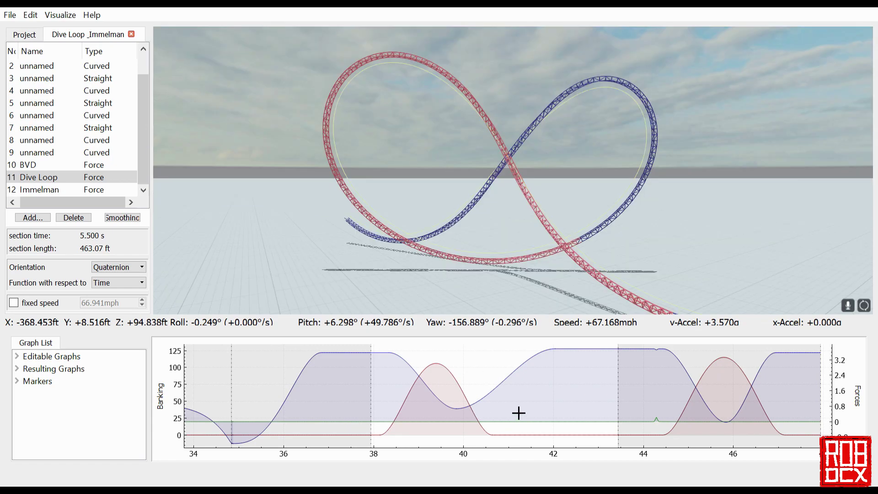
Recheck the 40–42 s and 38–40 s banking transitions, then reopen the red 38–40 s Quartic hump.
click(506, 397)
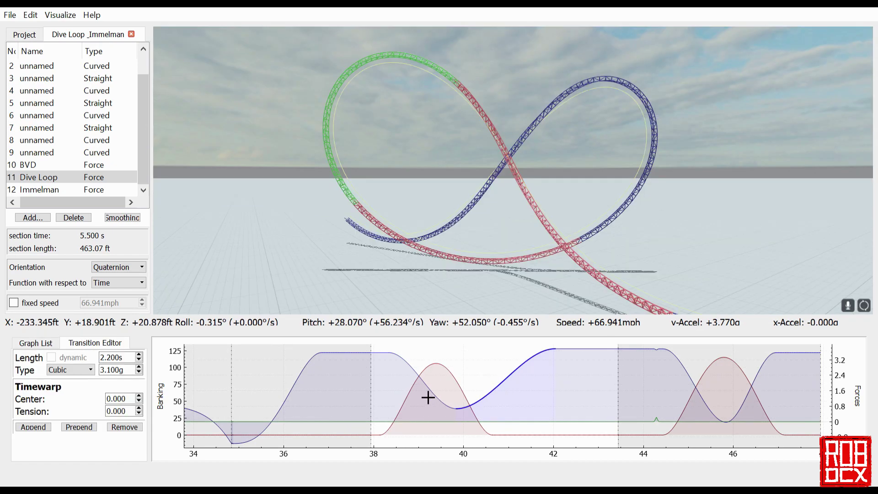
click(417, 374)
click(506, 395)
click(414, 416)
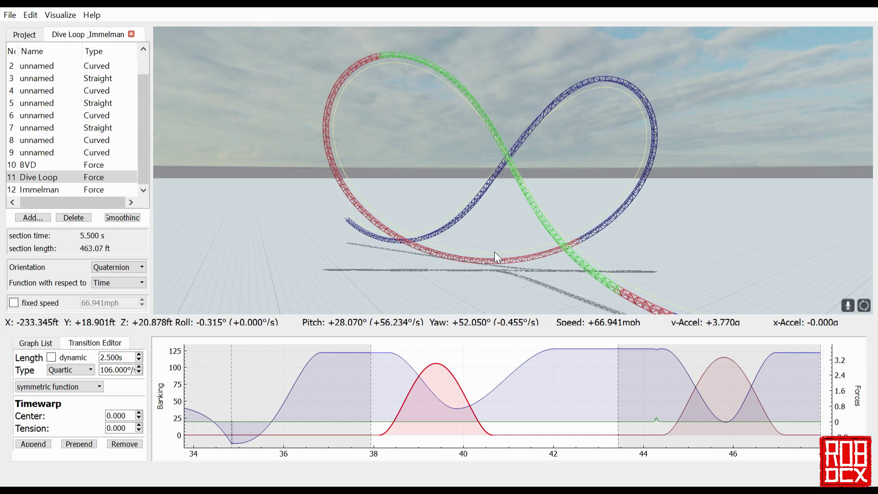
Compare Immelman with Dive Loop, view BVD (3.100 s), then show Immelman alone (4.500 s, 369.86 ft).
ctrl+click(83, 191)
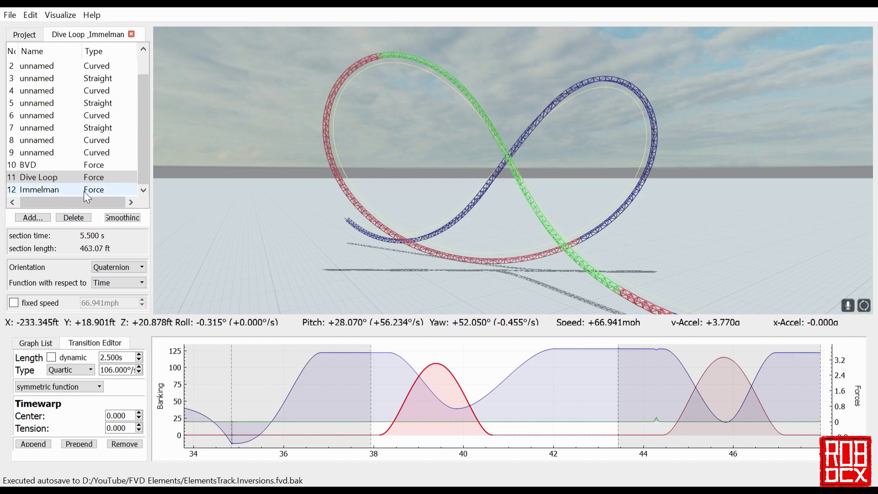
click(52, 184)
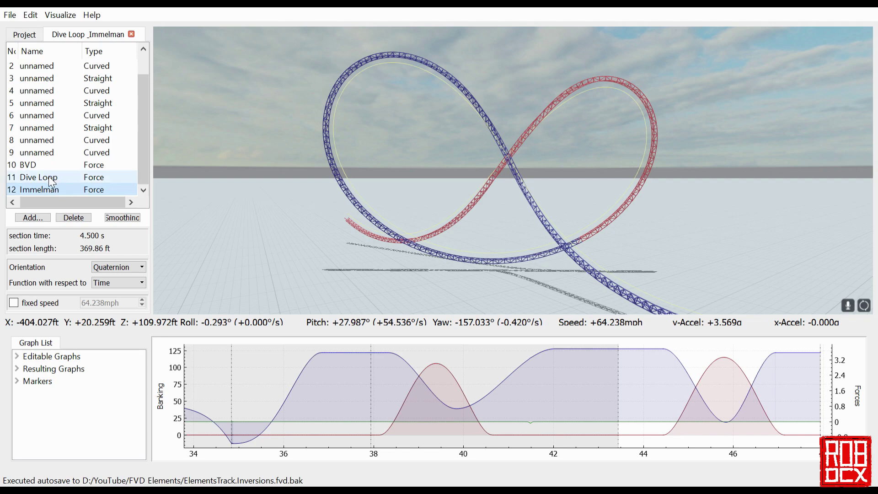
ctrl+click(48, 178)
ctrl+click(48, 178)
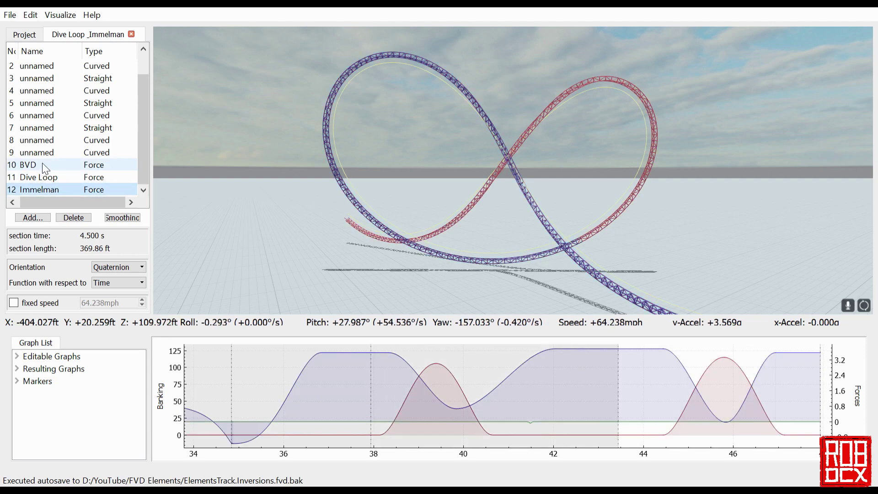
click(42, 164)
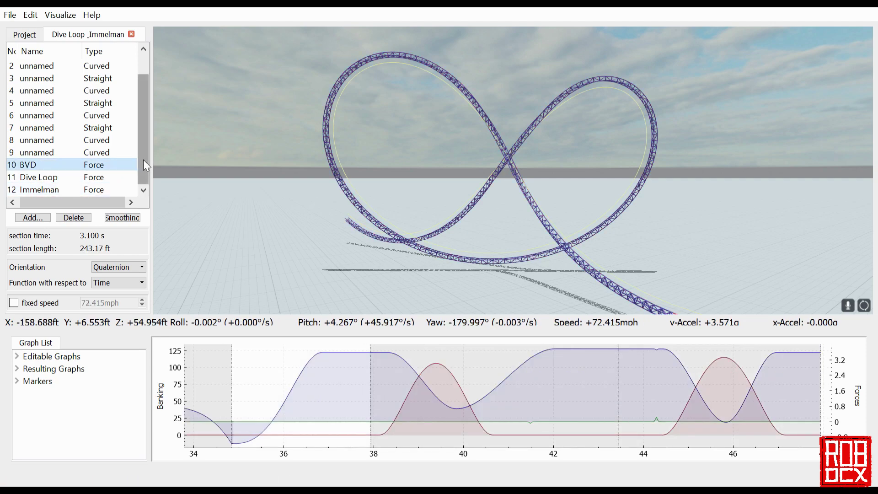
click(46, 190)
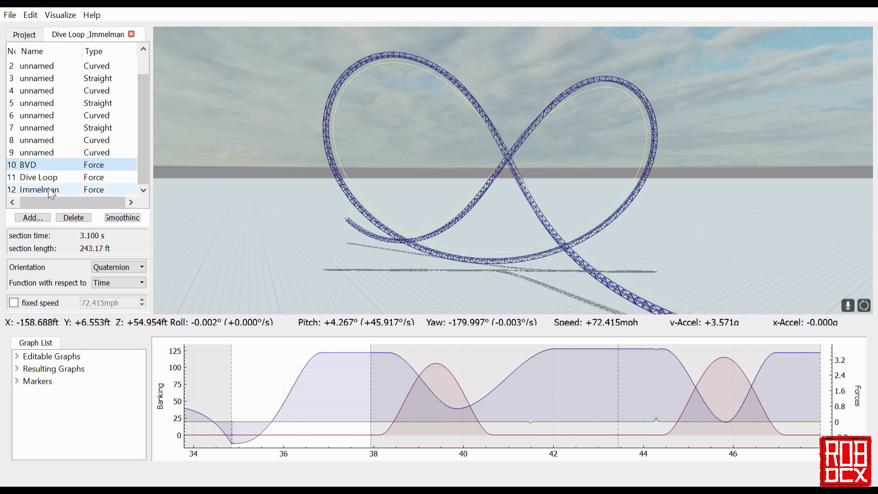